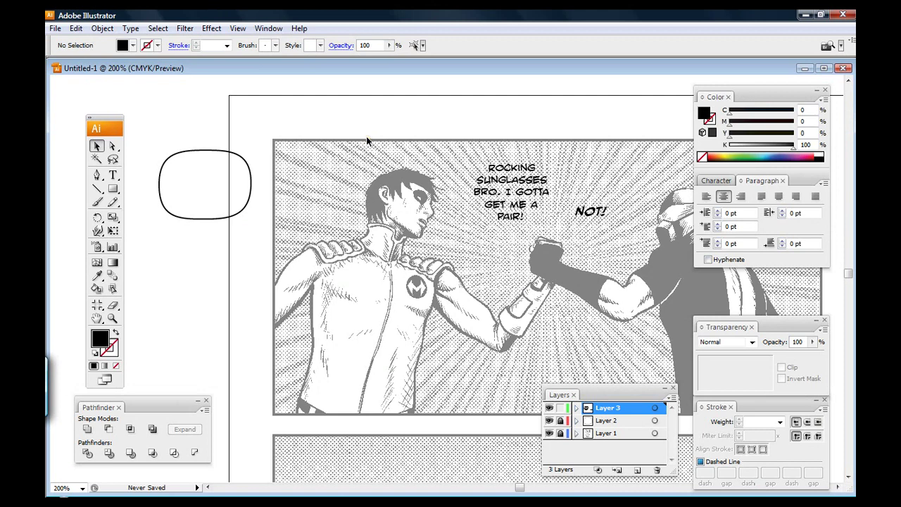
- Lock Layer 3, unlock Layer 2, and target Layer 2 for editing
click(561, 408)
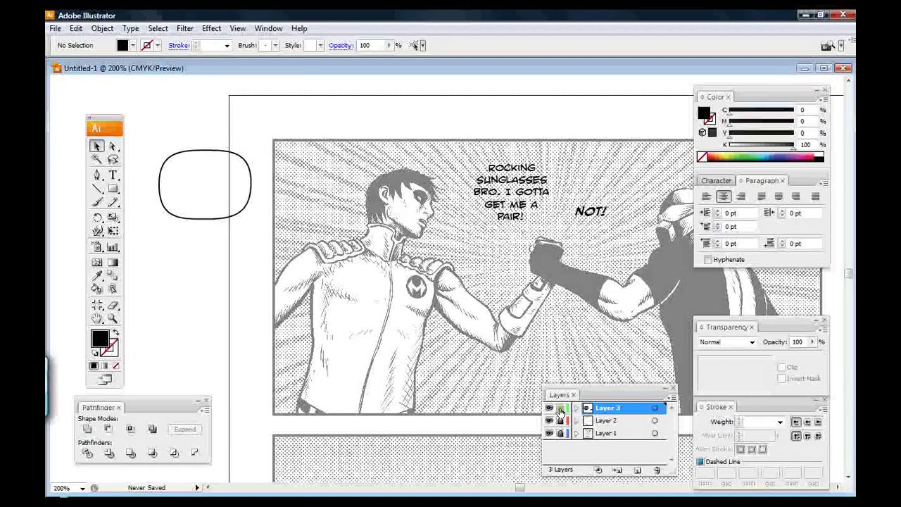
click(560, 420)
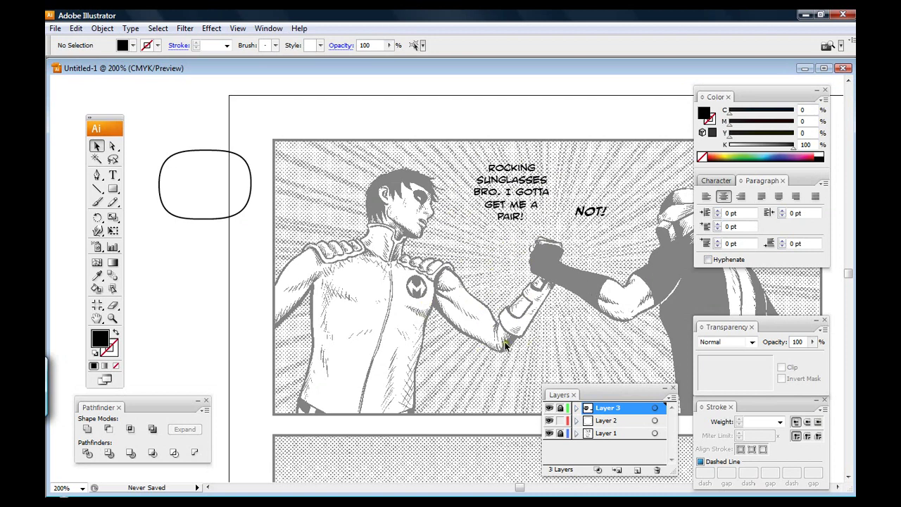
click(604, 422)
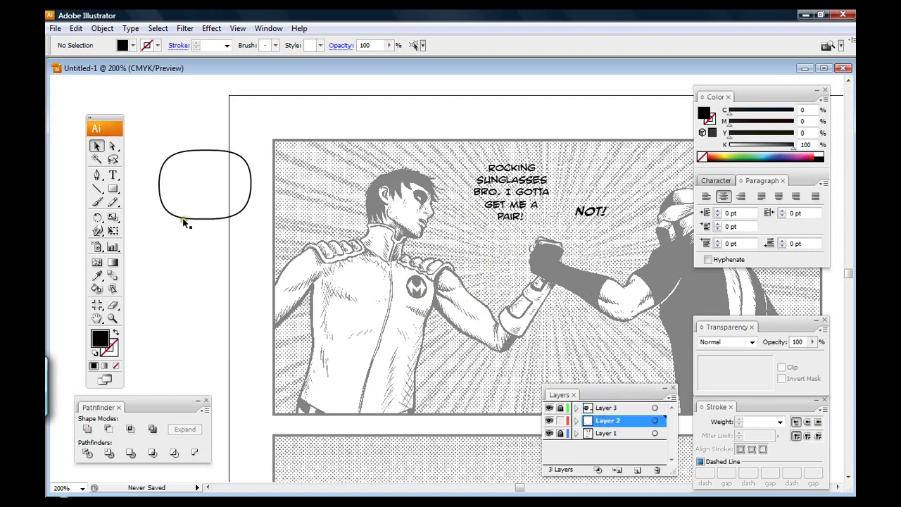
- Move the empty balloon over the ROCKING SUNGLASSES text, undoing a trial move onto NOT!
click(198, 177)
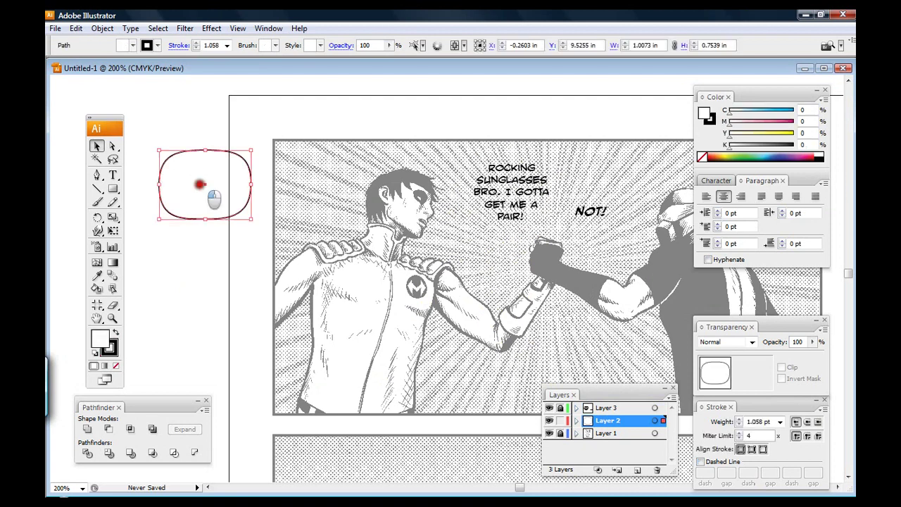
drag(200, 185, 506, 193)
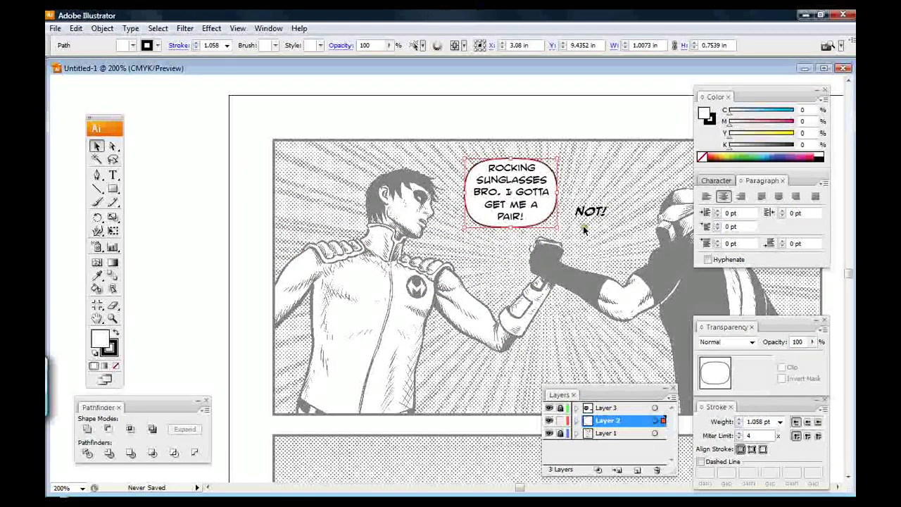
click(256, 196)
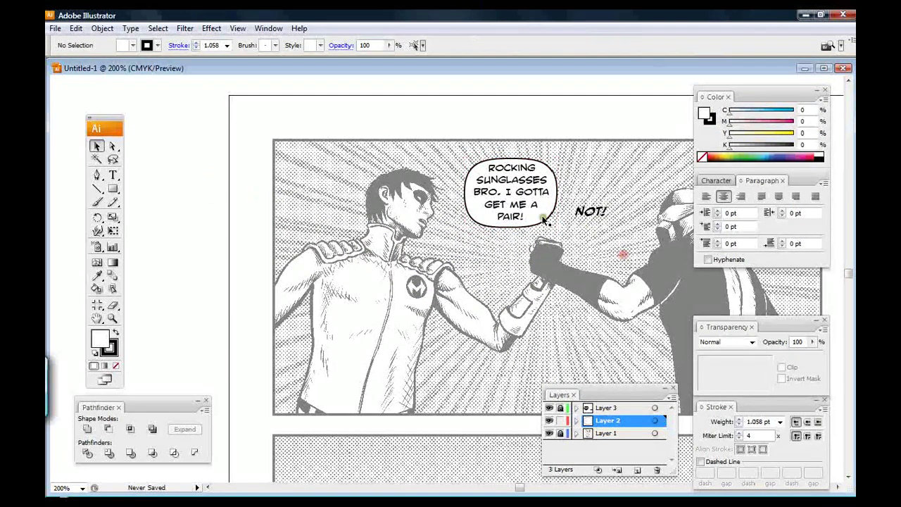
click(531, 222)
mouse_move(532, 221)
mouse_down()
mouse_move(606, 227)
mouse_move(634, 248)
mouse_move(619, 226)
mouse_up()
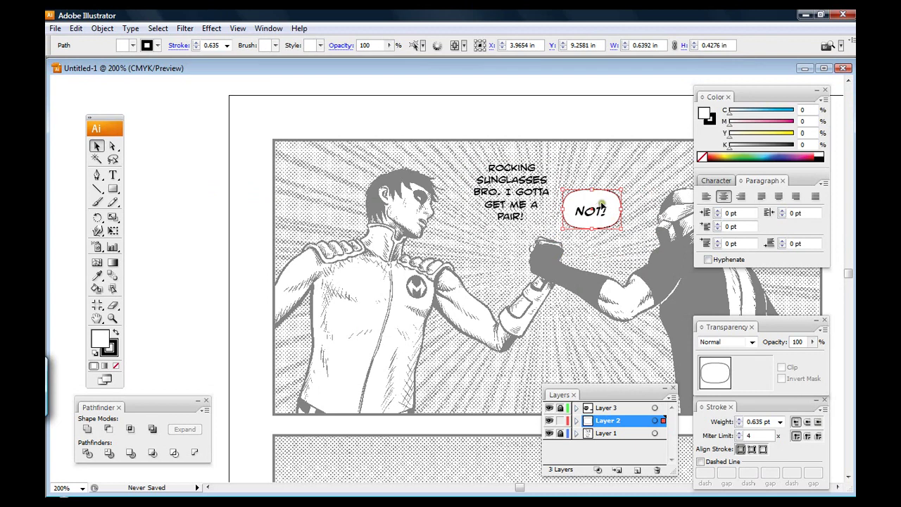
key(ctrl+z)
key(ctrl+z)
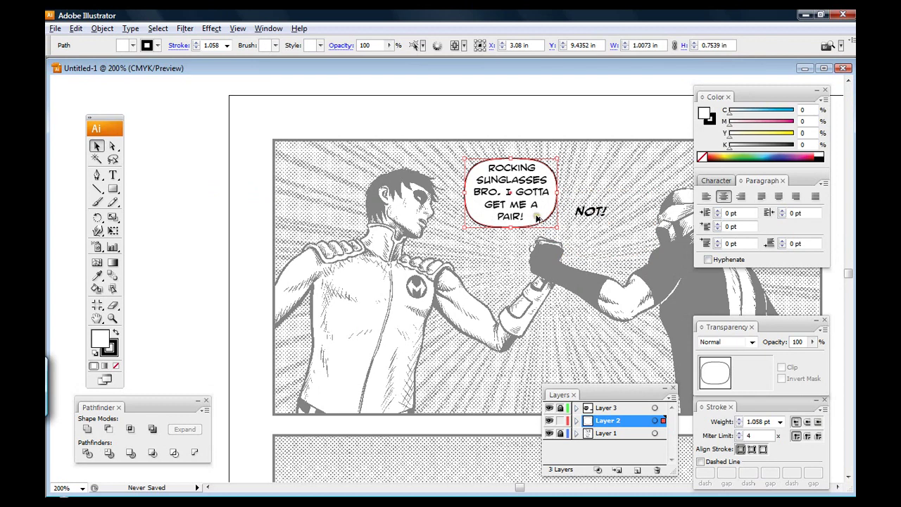
- Copy the balloon onto NOT!, then flatten, shrink and nudge it up to fit the word
mouse_move(537, 219)
mouse_down()
mouse_move(632, 251)
mouse_move(621, 227)
mouse_up()
drag(590, 197, 590, 204)
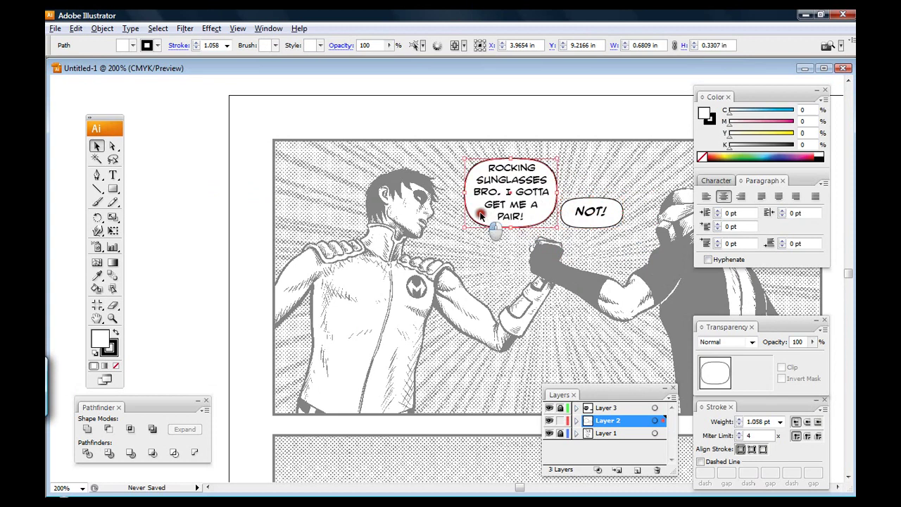
click(482, 213)
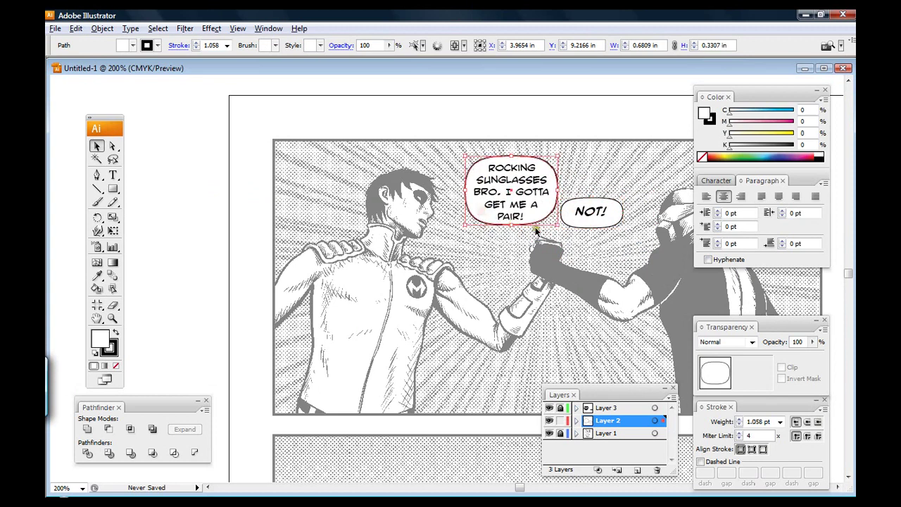
click(602, 239)
click(597, 224)
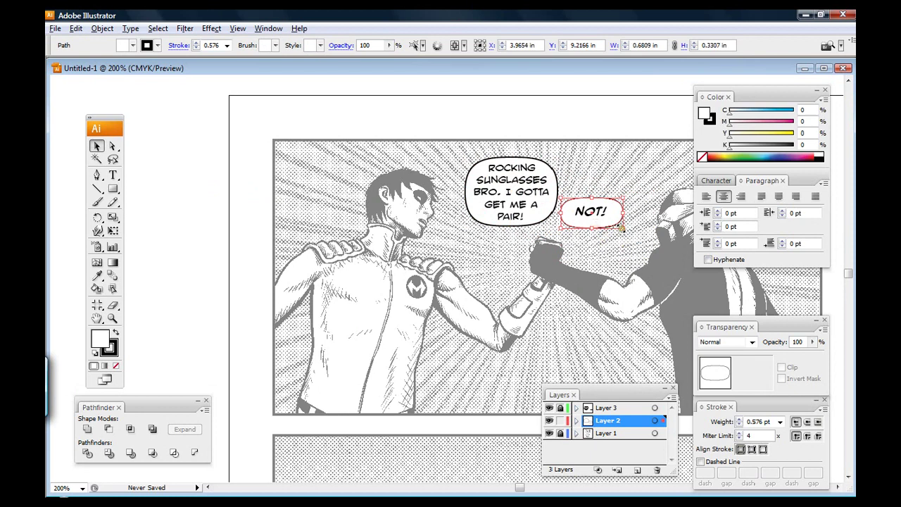
mouse_move(622, 227)
mouse_down()
mouse_move(627, 239)
mouse_move(618, 225)
mouse_move(584, 227)
mouse_move(577, 216)
mouse_up()
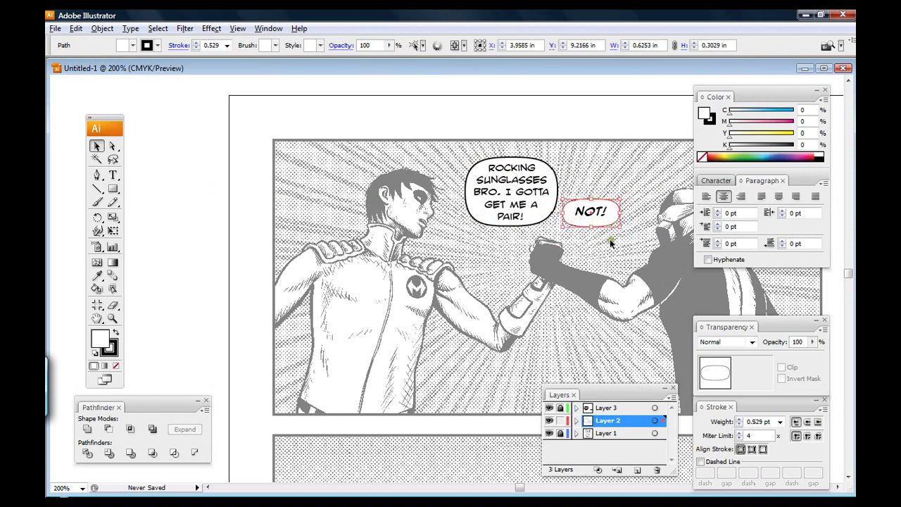
key(Up)
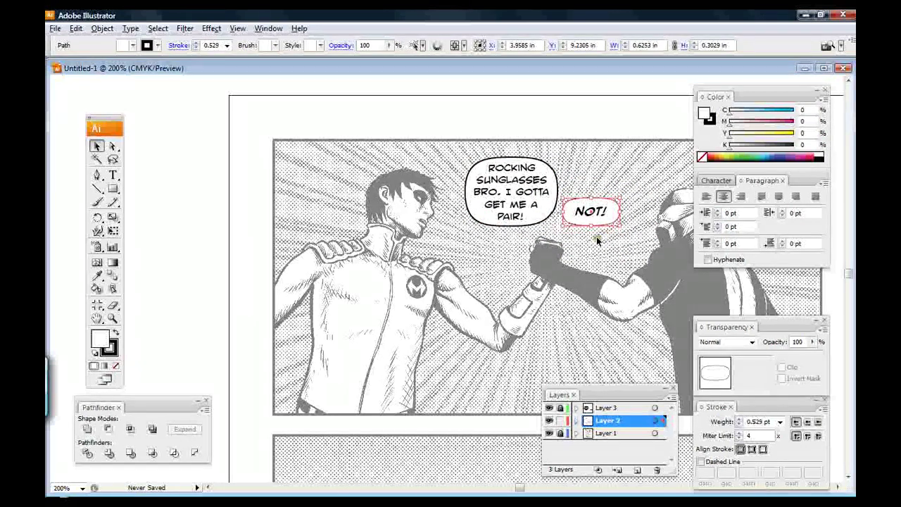
click(596, 237)
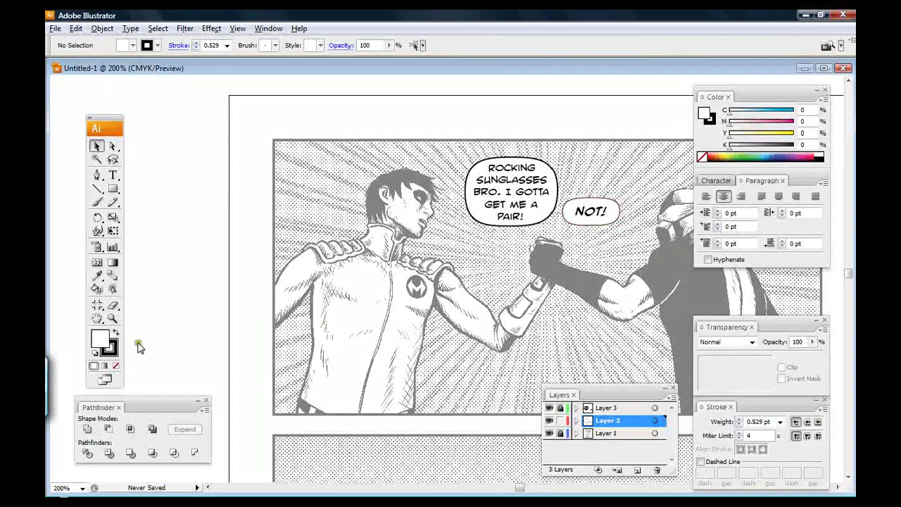
- Pen-draw a triangular tail from the big balloon to the left character's mouth
click(97, 175)
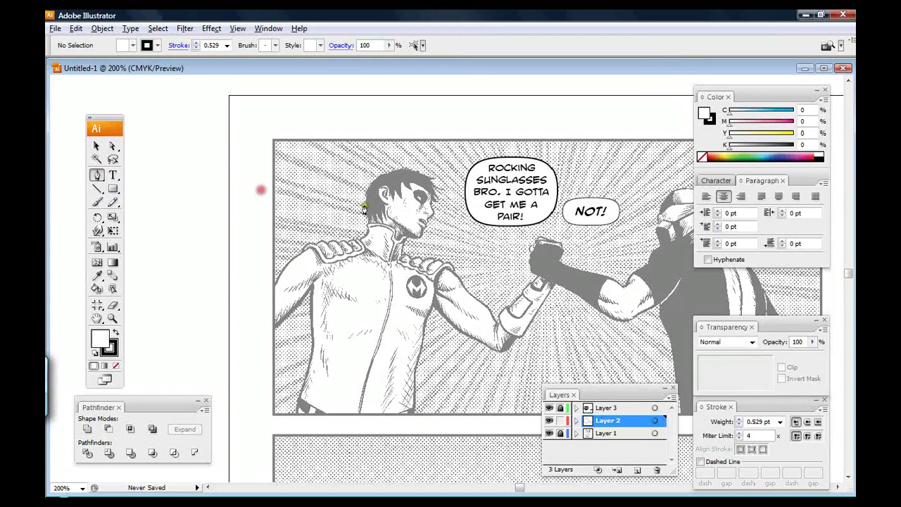
click(475, 219)
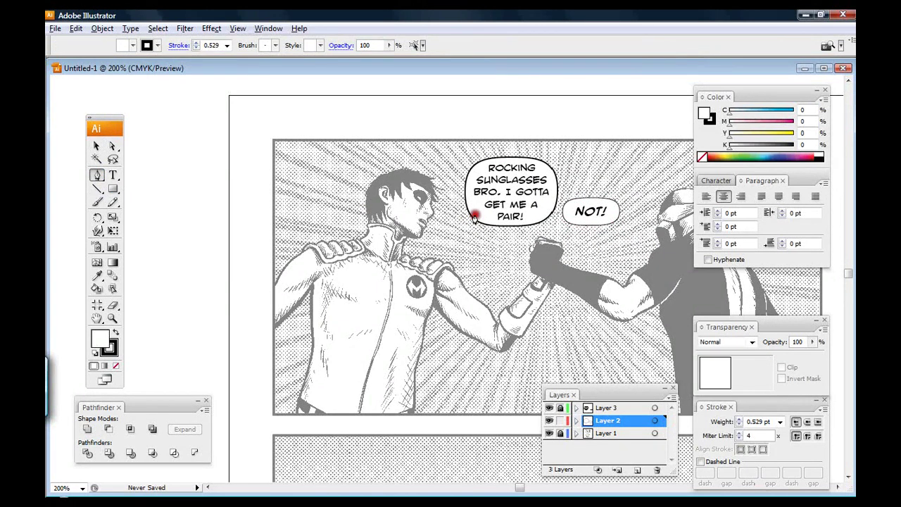
click(432, 226)
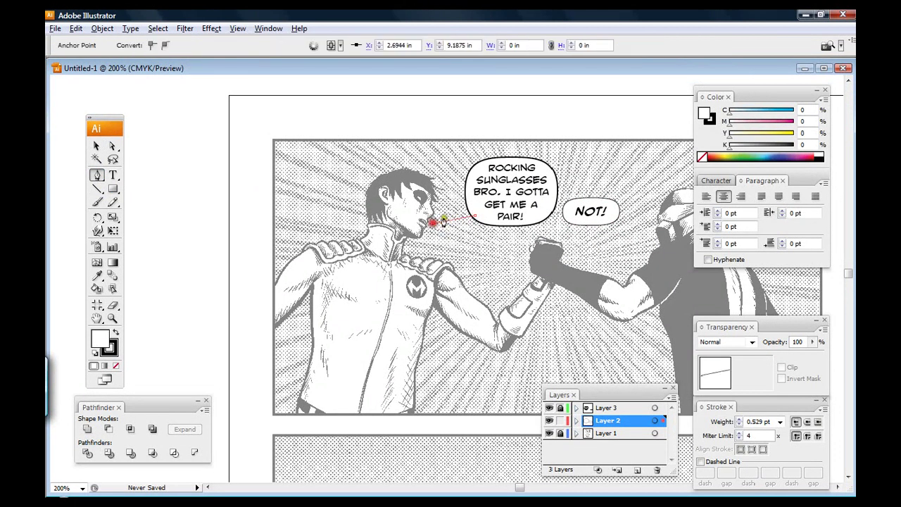
click(470, 204)
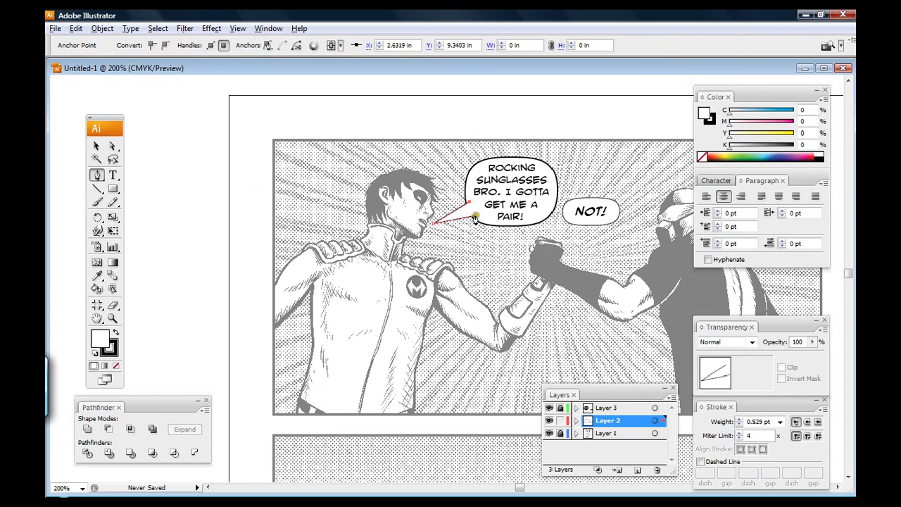
click(475, 217)
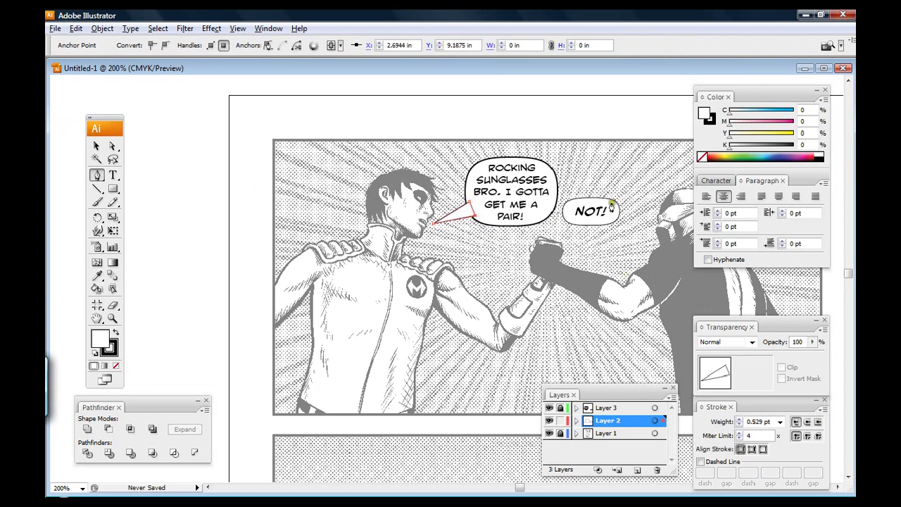
click(550, 201)
- Draw a small connector beside the NOT! balloon, then select and remove it
click(556, 208)
click(564, 215)
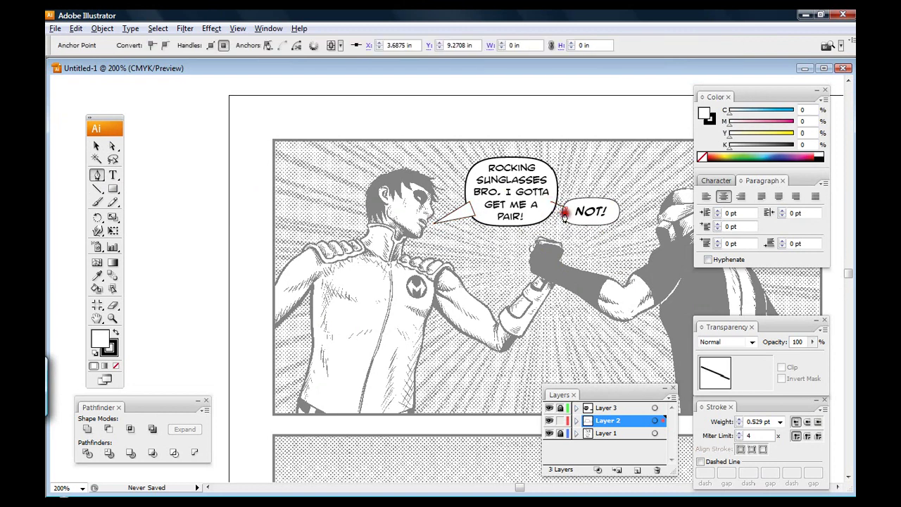
click(564, 208)
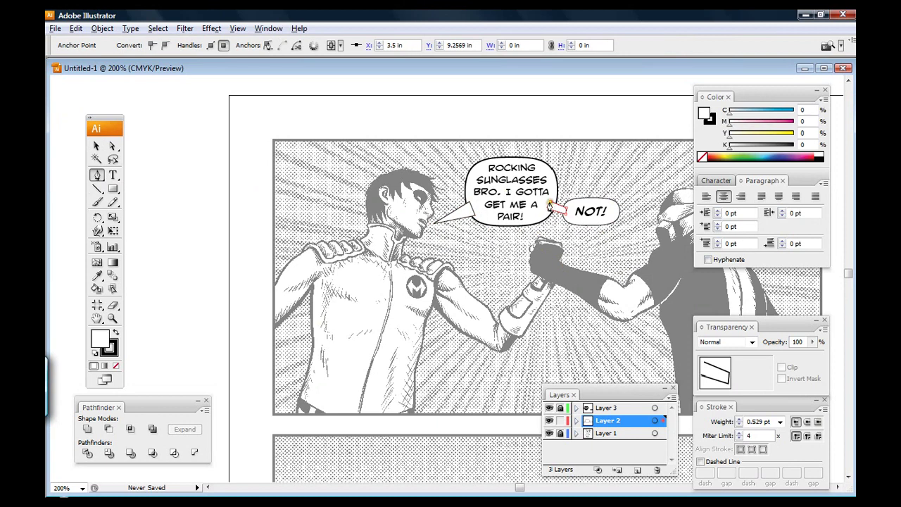
click(550, 202)
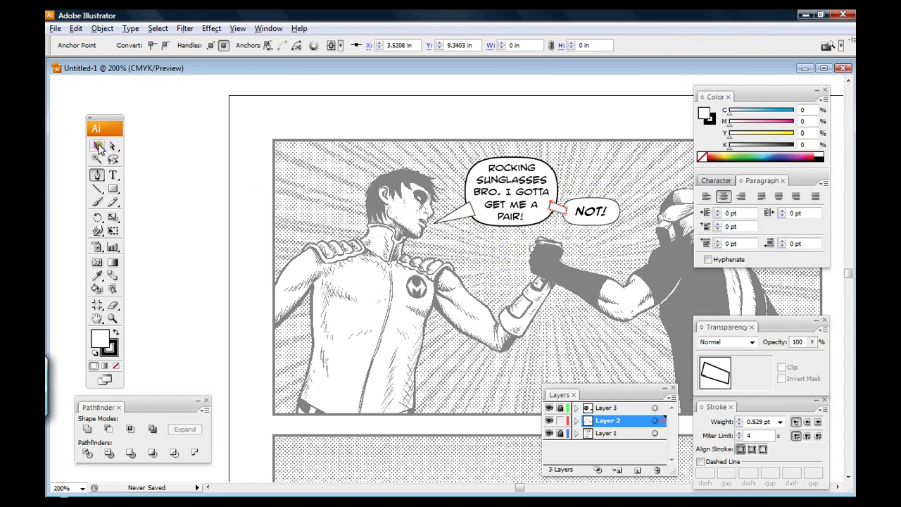
click(97, 145)
click(556, 209)
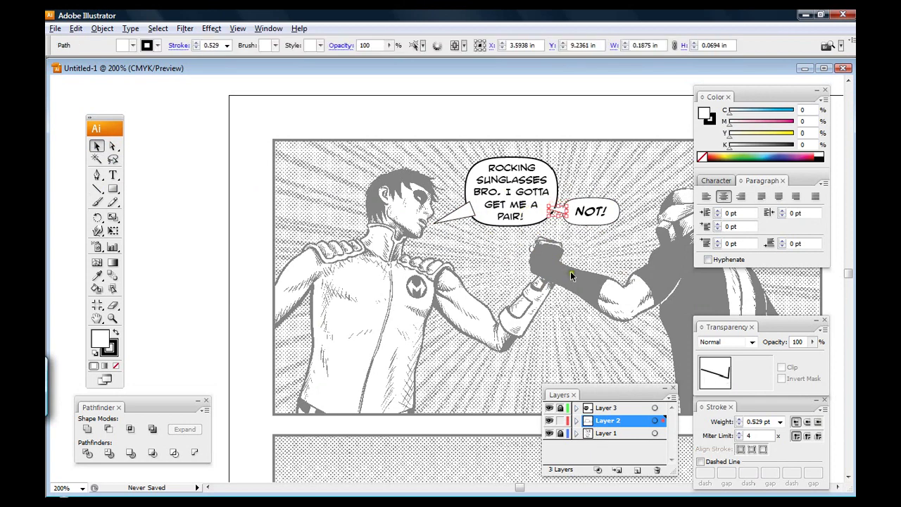
click(570, 259)
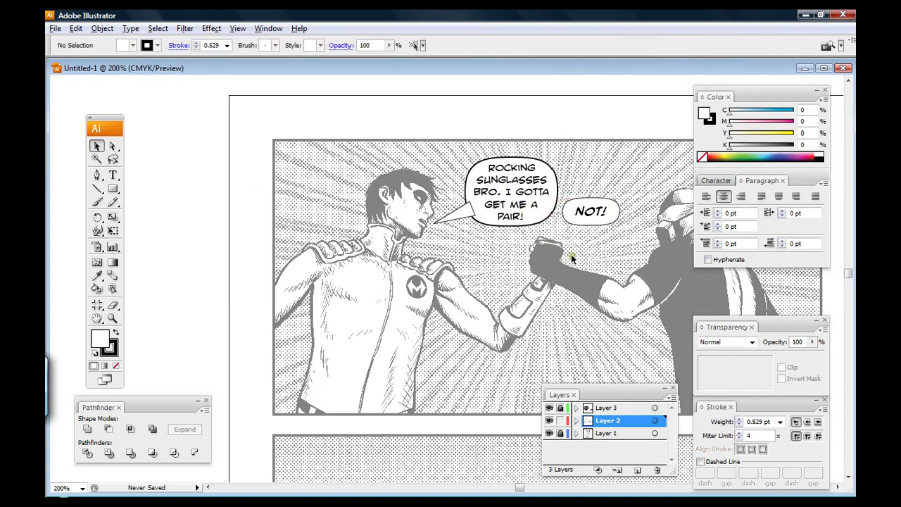
- Pen-draw a closed curved connector between the two balloons, then marquee-select all the shapes
click(98, 175)
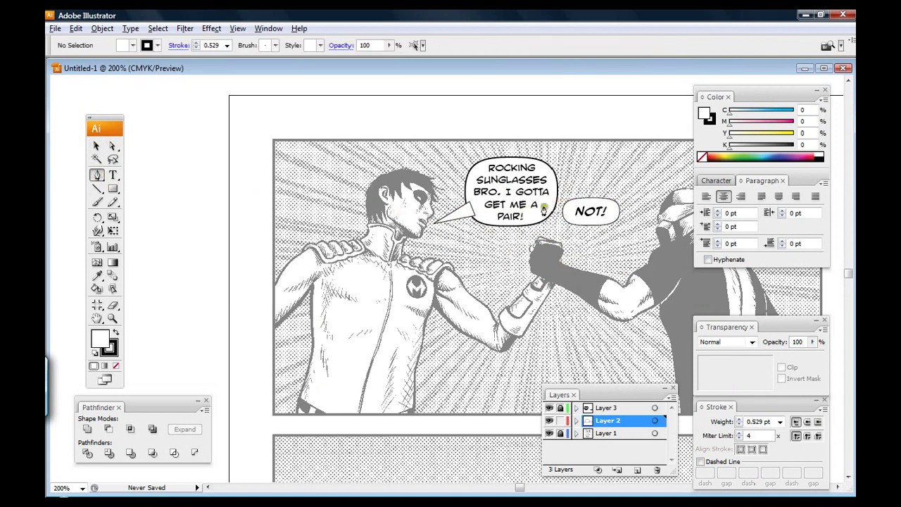
mouse_move(545, 207)
mouse_down()
mouse_move(586, 234)
mouse_move(595, 224)
mouse_move(577, 219)
mouse_up()
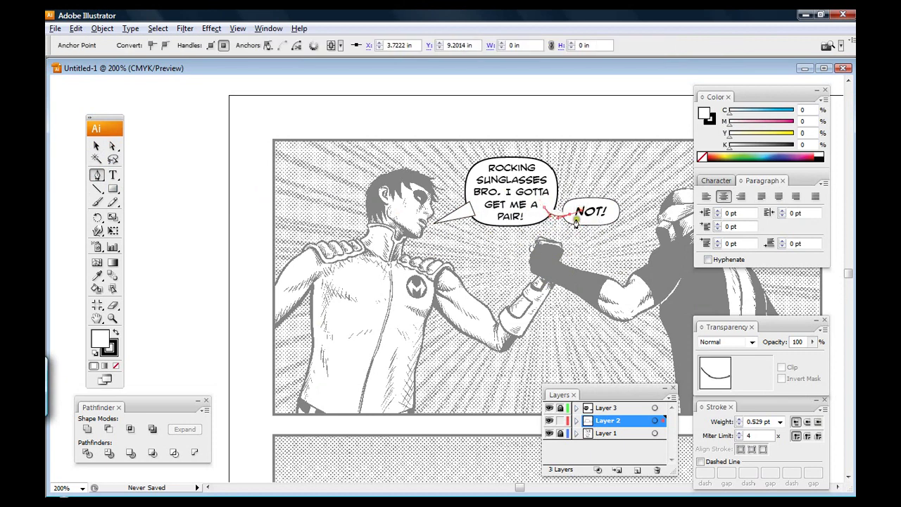
drag(573, 221, 546, 215)
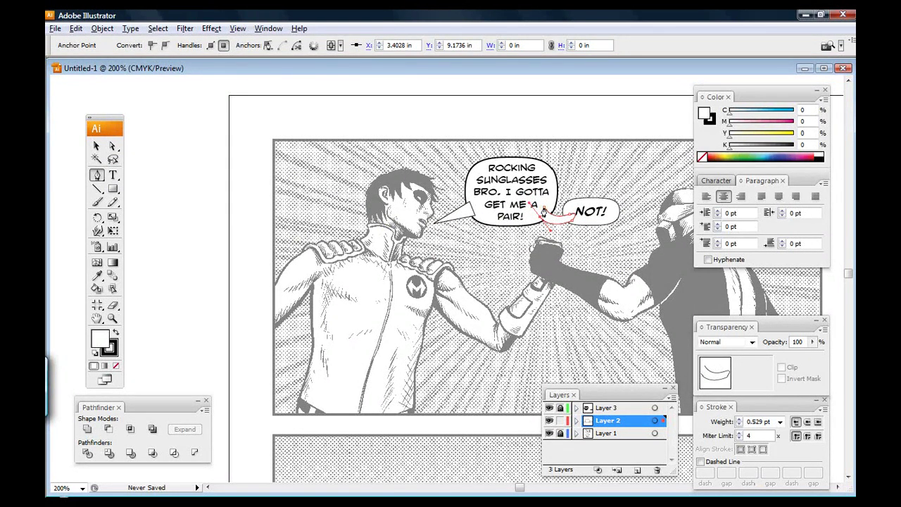
click(543, 210)
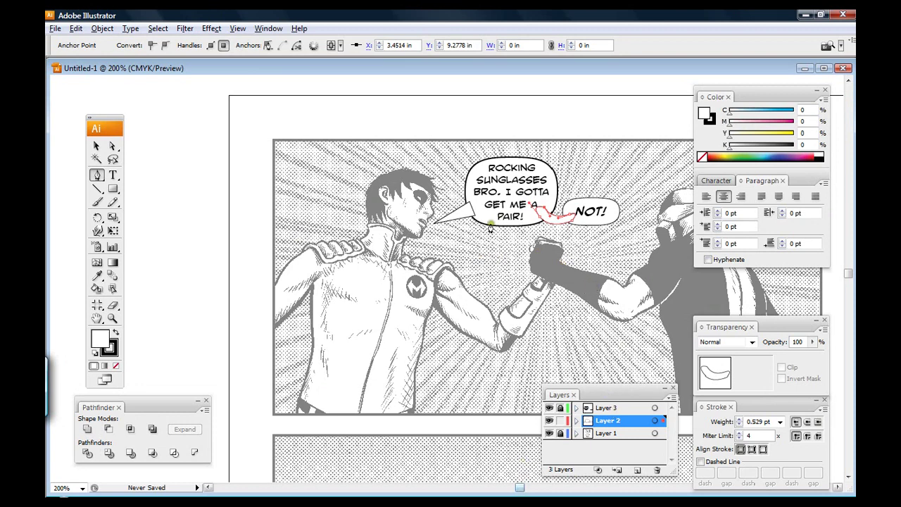
click(97, 146)
click(509, 239)
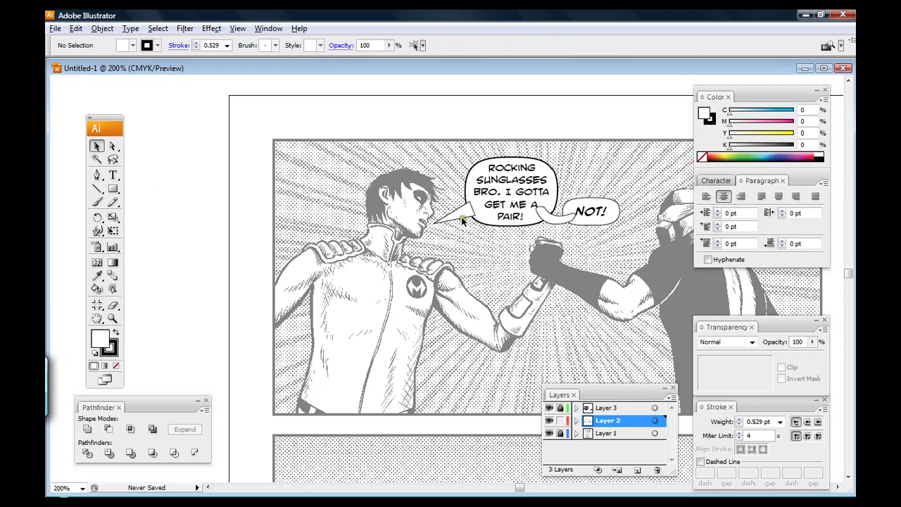
drag(398, 130, 636, 254)
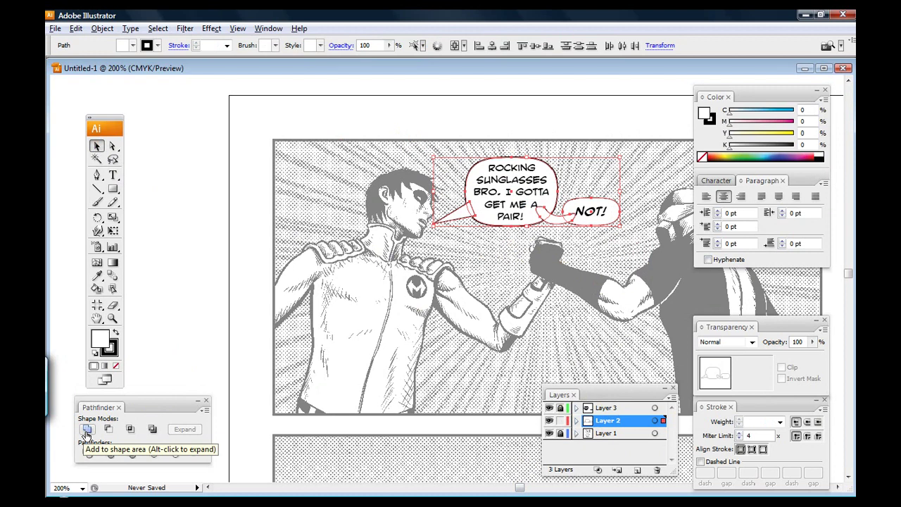
- Apply Pathfinder Add to Shape Area and Expand to the selected balloons
click(86, 430)
click(184, 430)
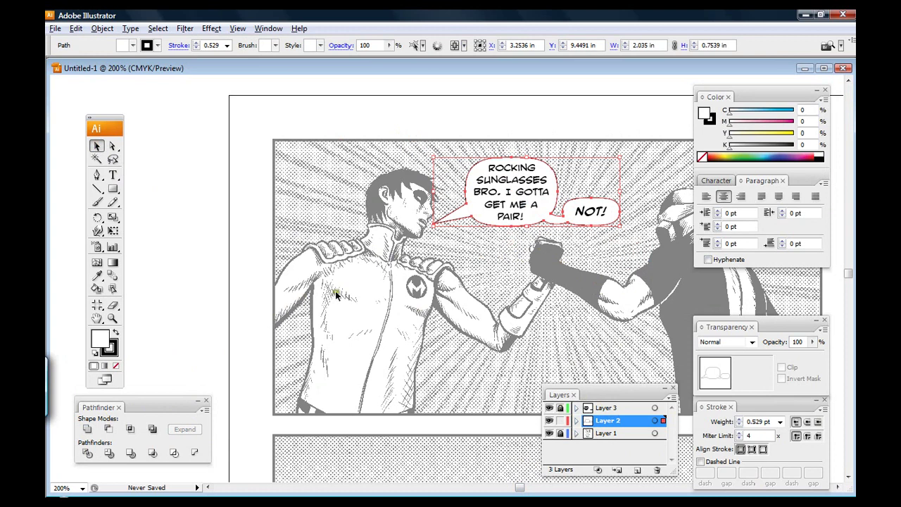
click(489, 283)
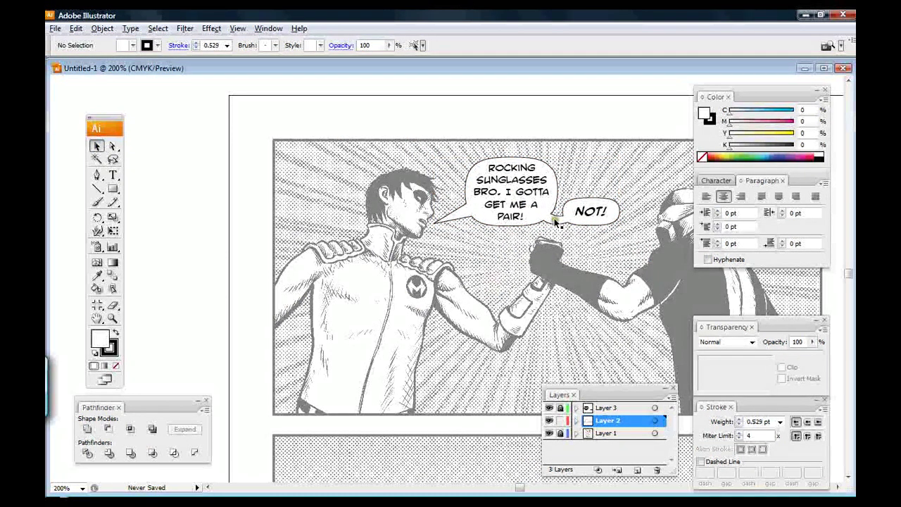
- Undo the expand and merge to restore the separate balloons and connector
key(ctrl+a)
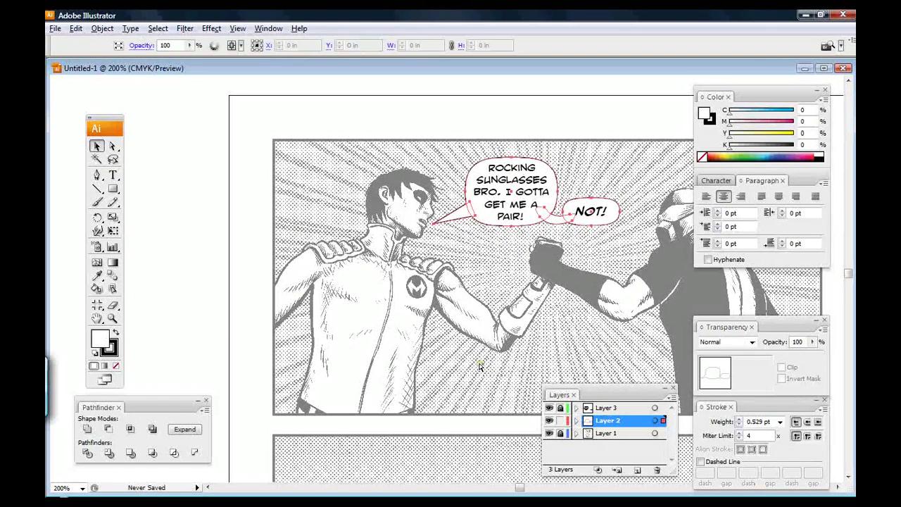
key(v)
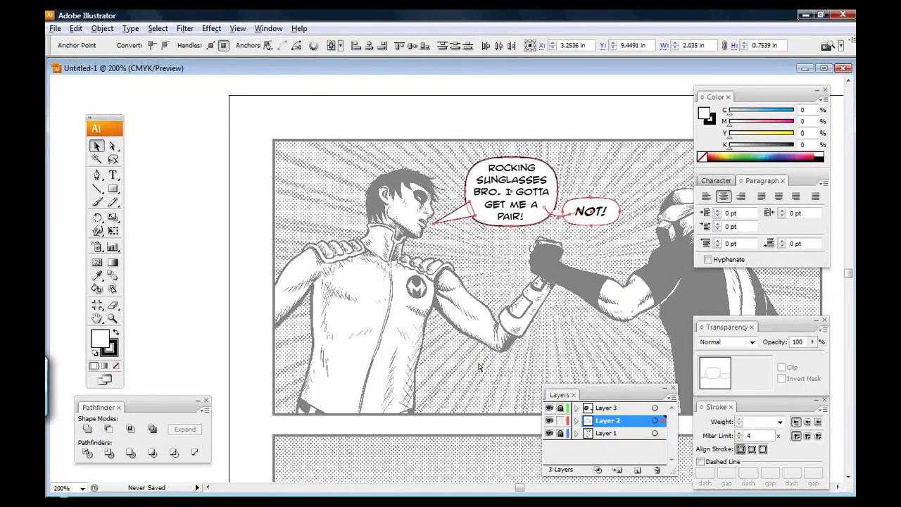
key(ctrl+z)
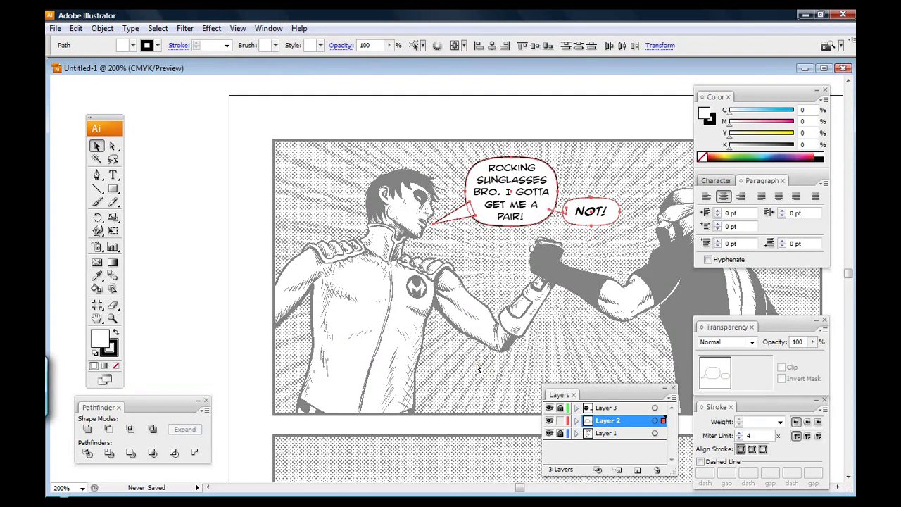
click(609, 241)
- Select both balloons and the connector, then Add to Shape Area and Expand
drag(493, 219, 426, 146)
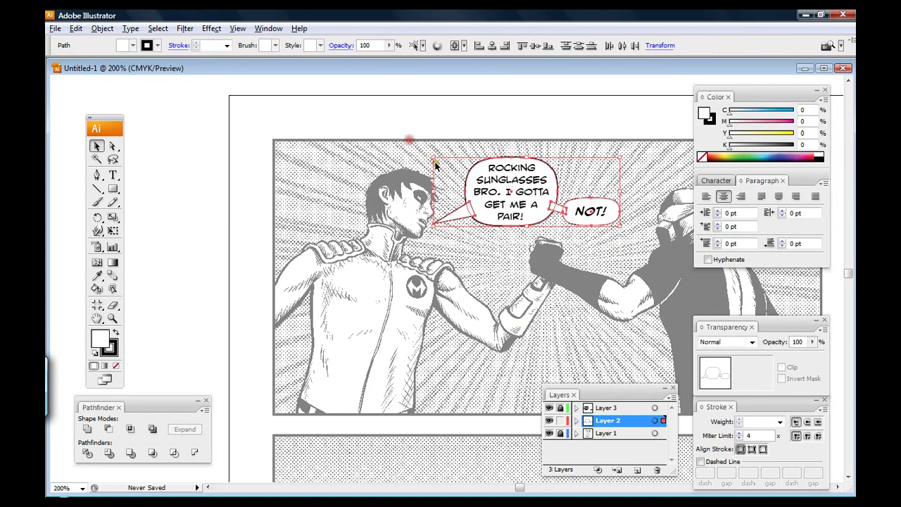
click(88, 429)
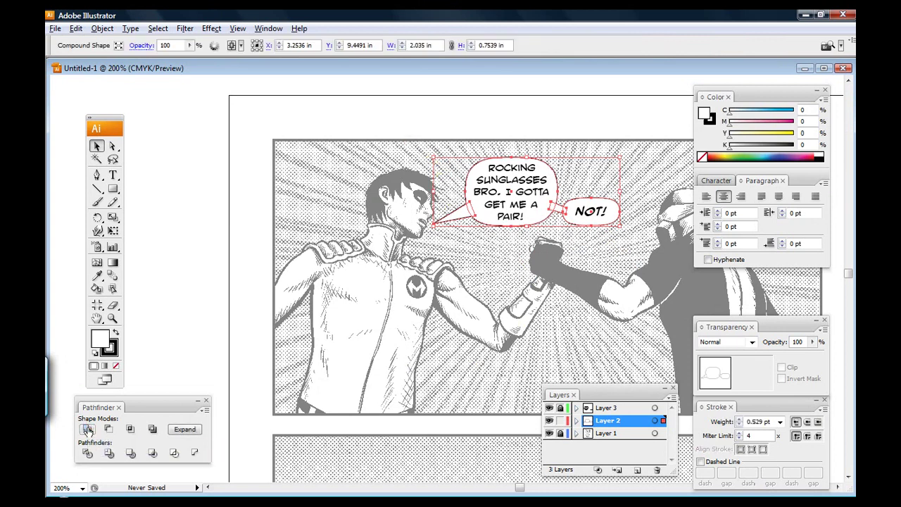
click(186, 428)
click(530, 260)
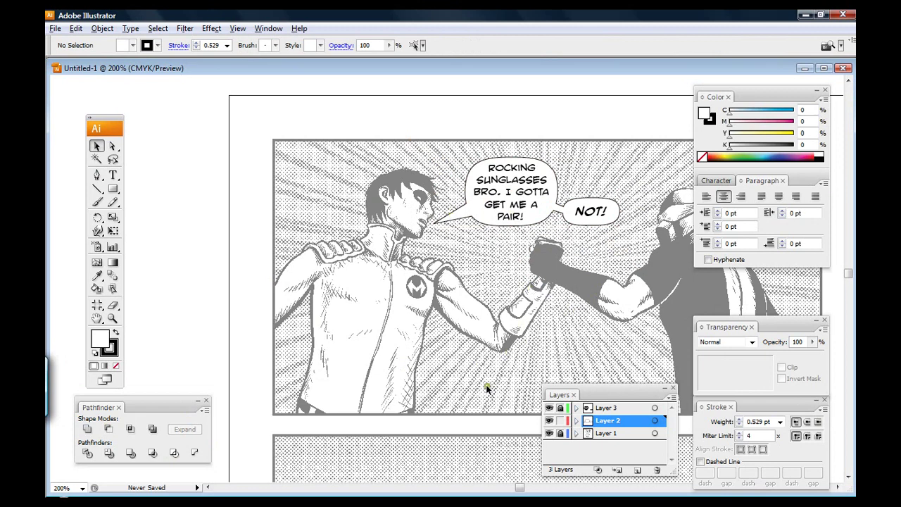
- Set the merged balloon outline's stroke weight to 1.1 pt
click(557, 213)
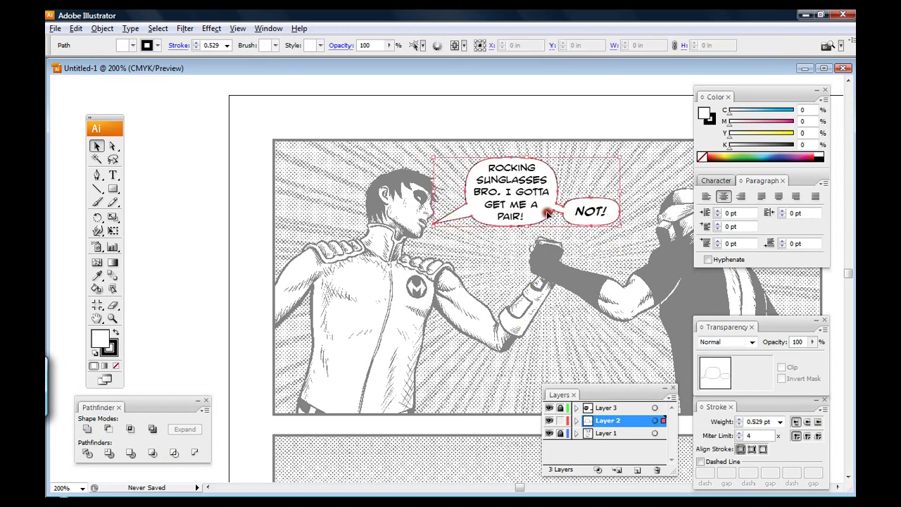
double_click(757, 421)
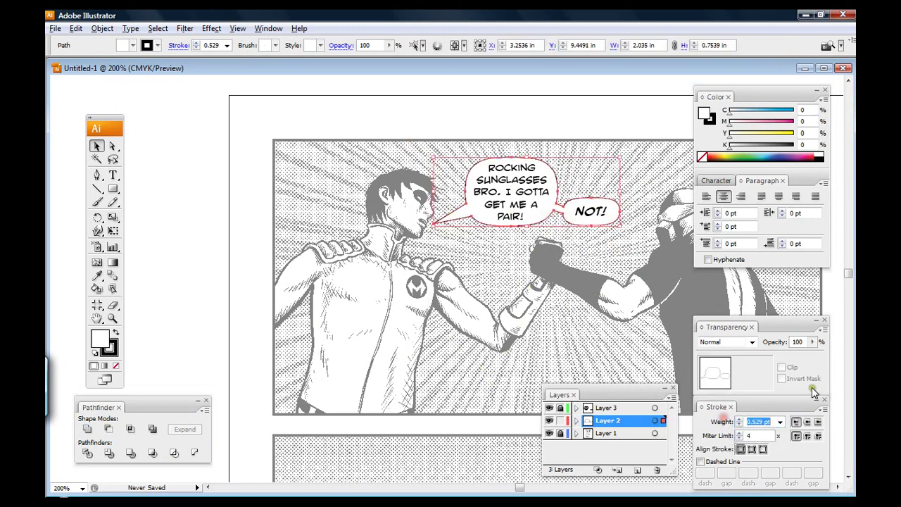
text(1.1)
key(Return)
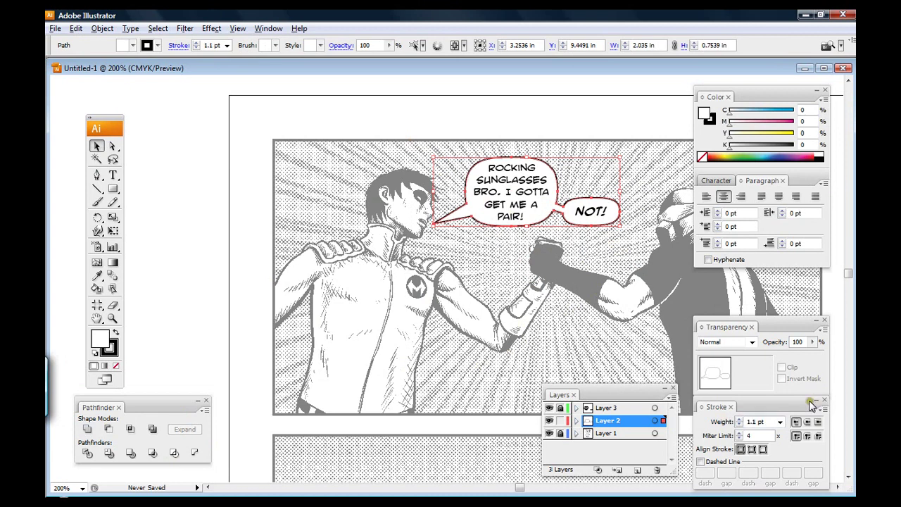
click(568, 318)
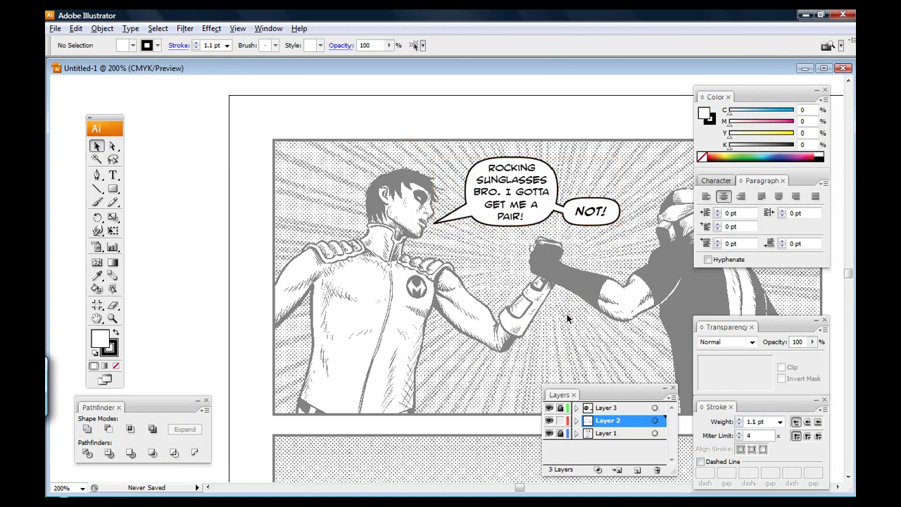